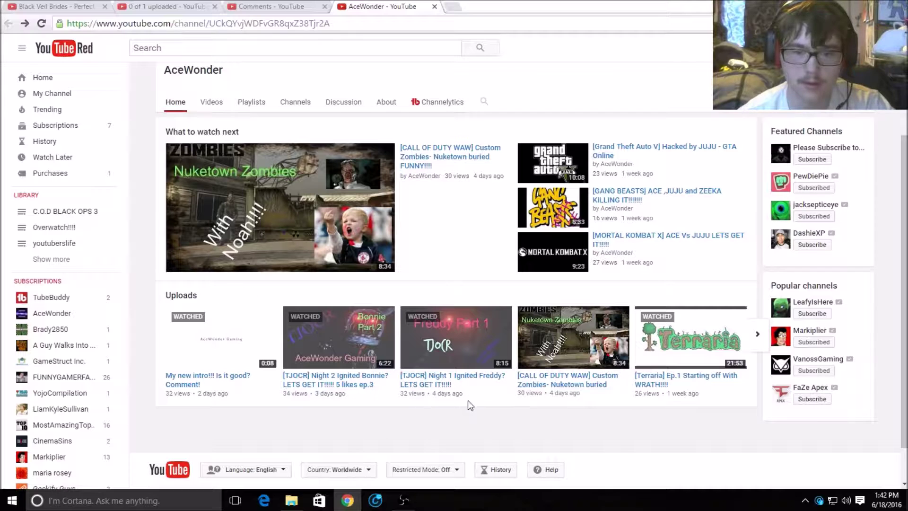
Page the uploads shelf forward, back, then forward again to show Terraria through Warframe
click(758, 336)
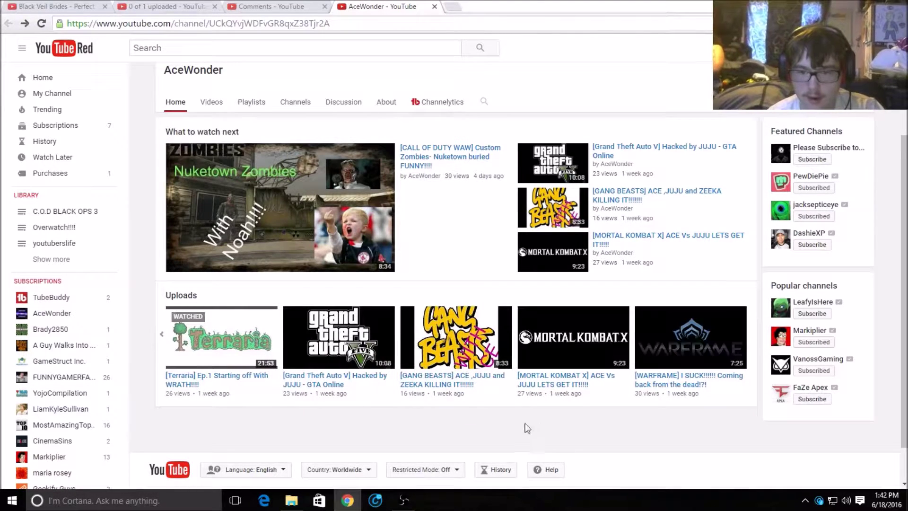
click(152, 337)
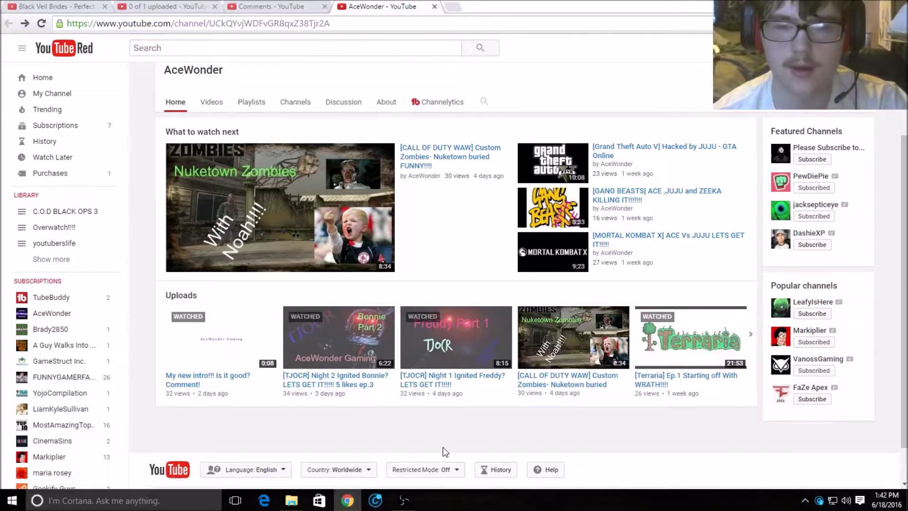
click(757, 333)
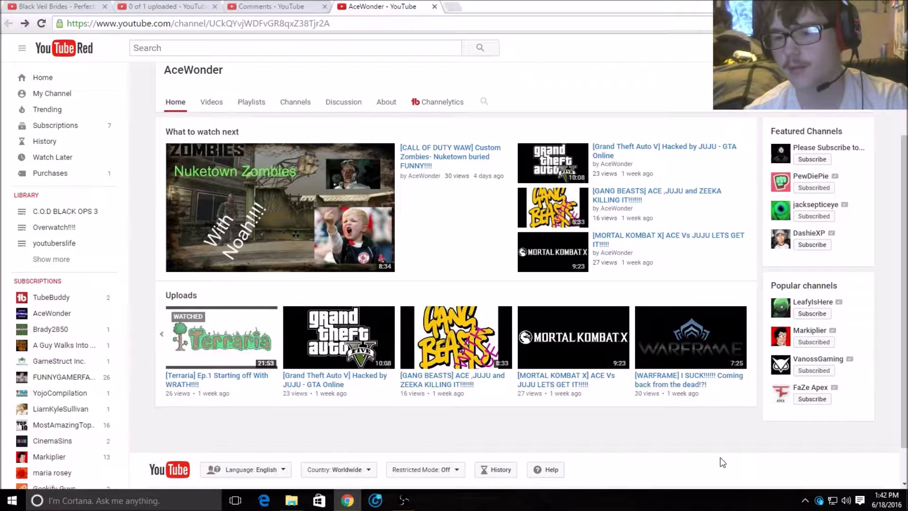
scroll(707, 449, up, 2)
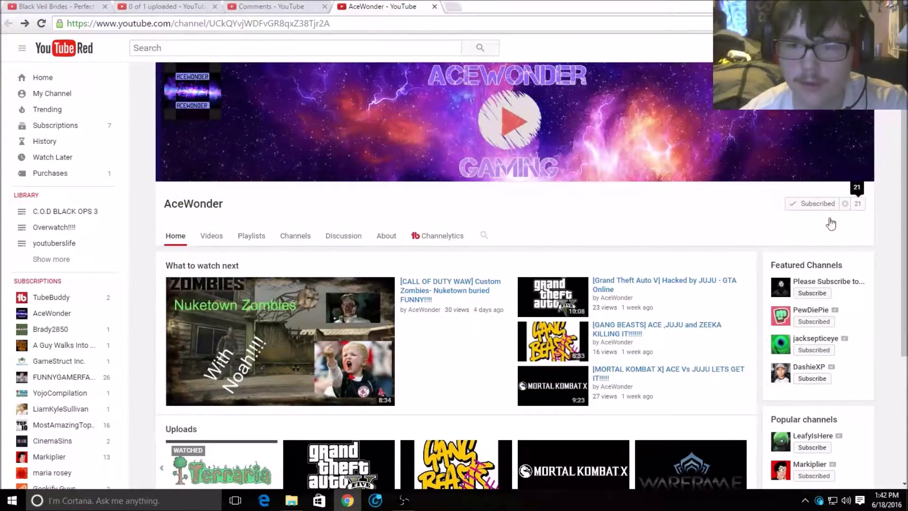
scroll(520, 231, down, 2)
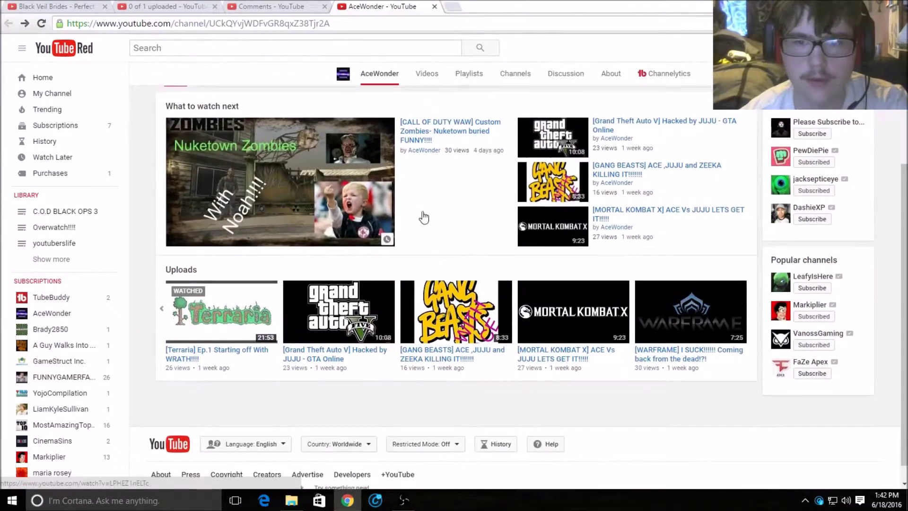
scroll(522, 219, up, 2)
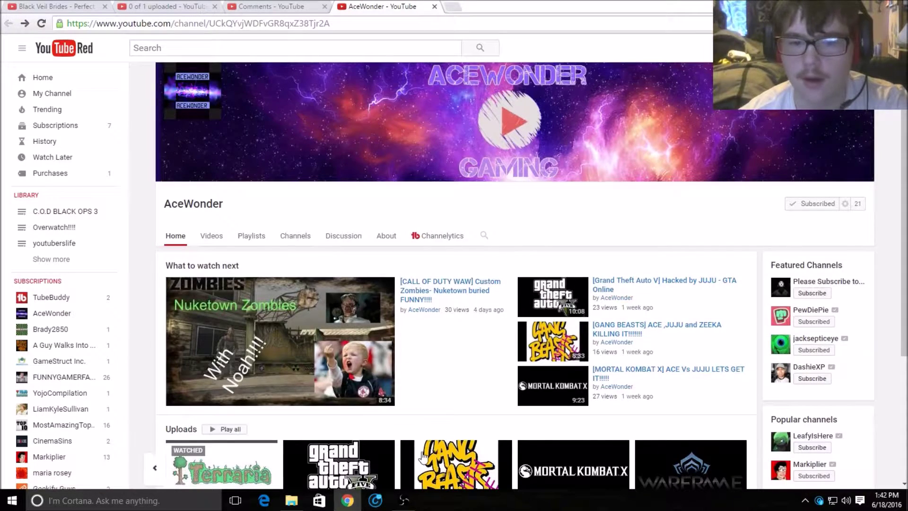
scroll(423, 458, down, 3)
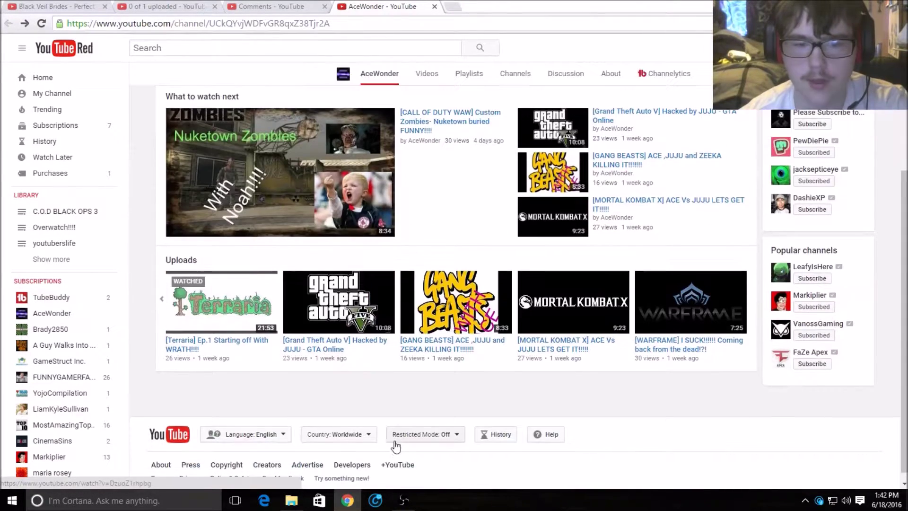
click(402, 499)
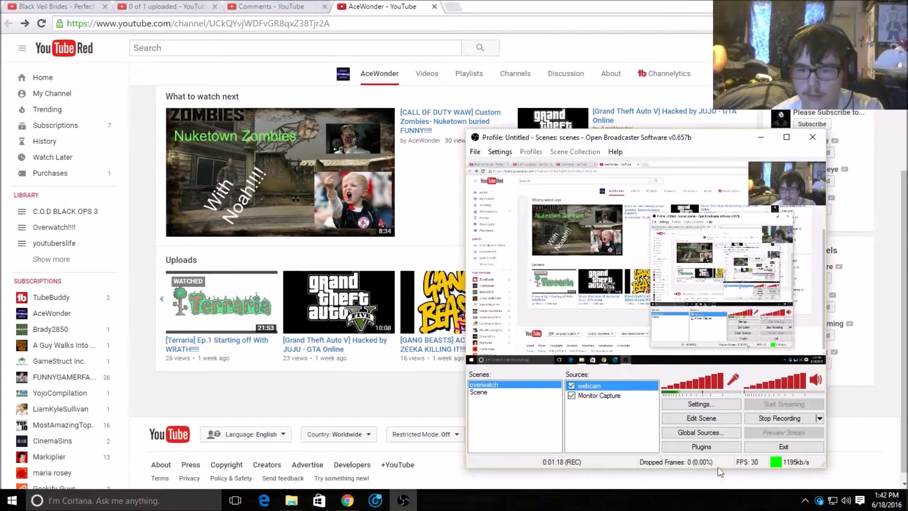
click(763, 140)
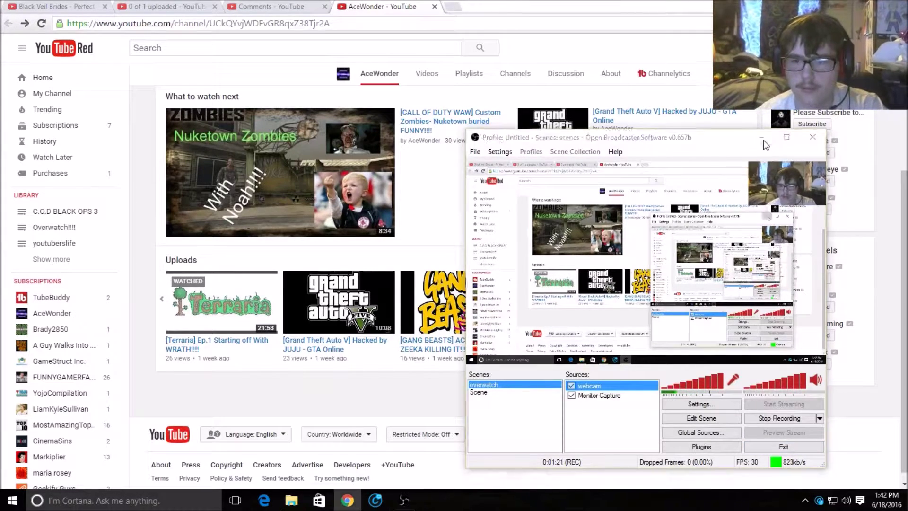